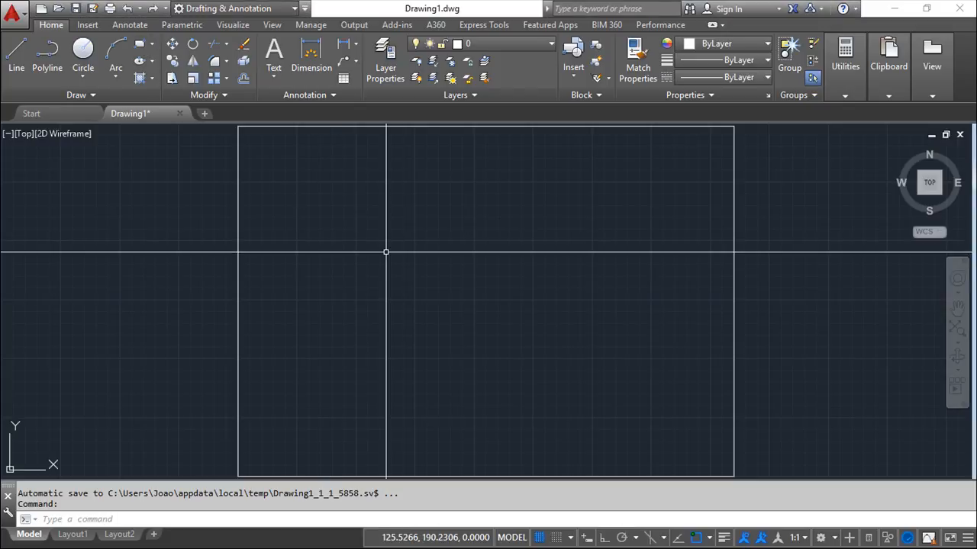
Draw a rectangle about 95 by 65 units inside the large frame, slightly below its centre
click(397, 278)
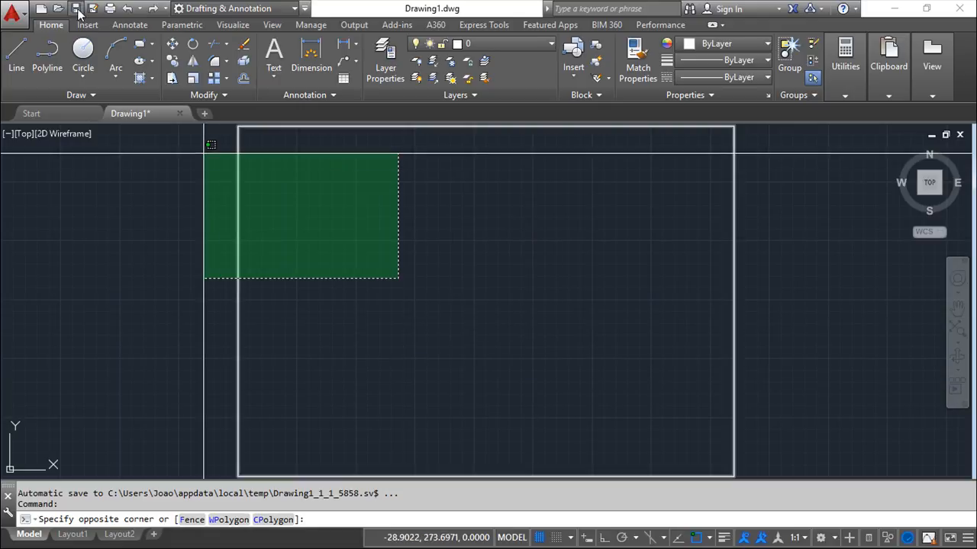
click(139, 45)
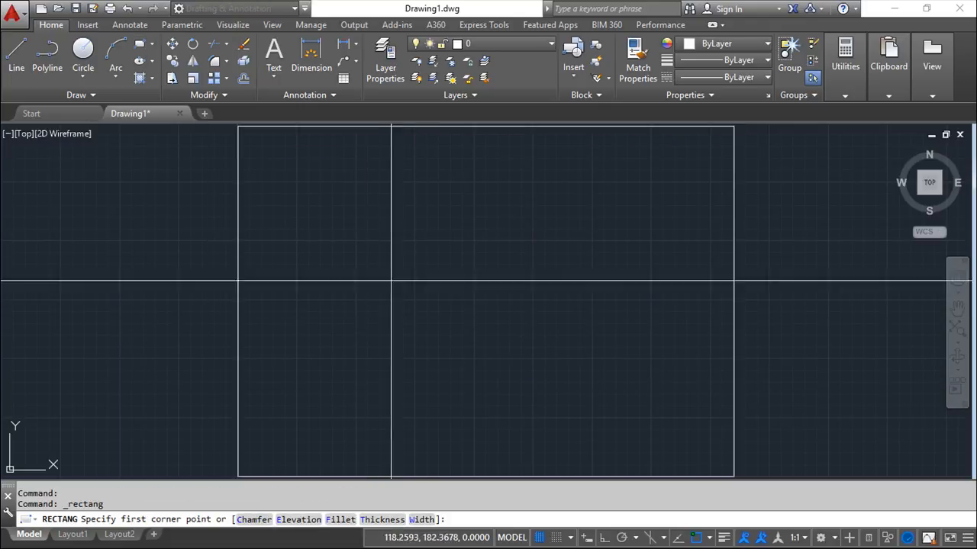
click(415, 312)
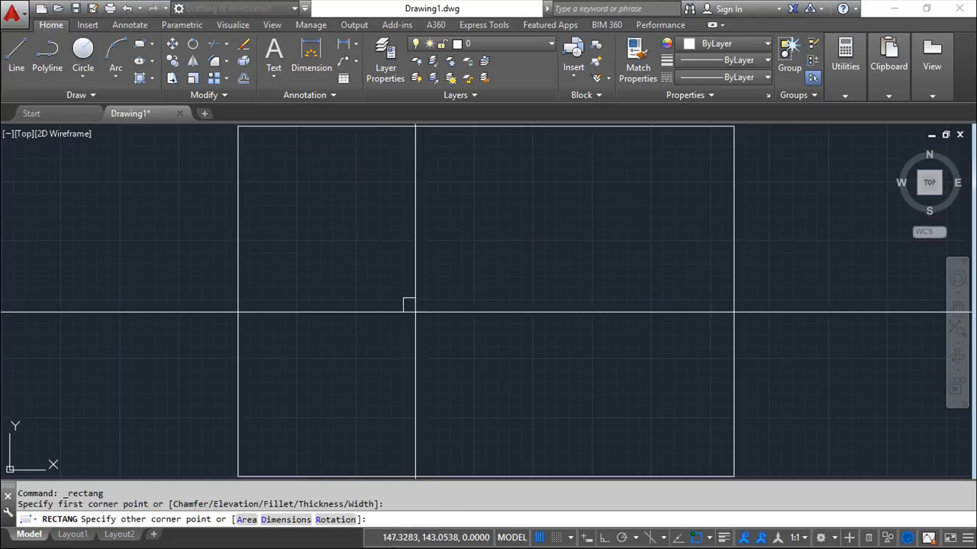
click(515, 375)
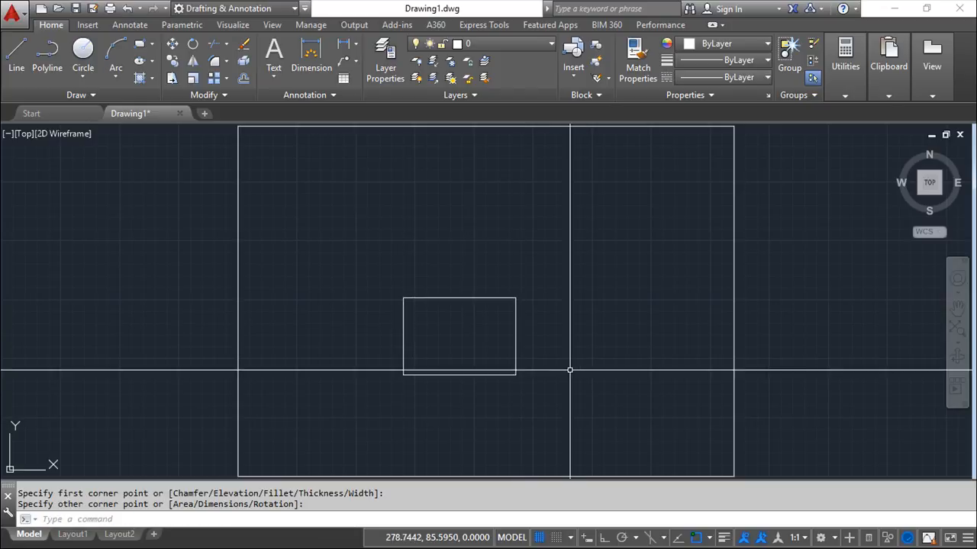
Draw two progressively taller adjoining rectangles about 86 and 80 units wide, extending rightward from the first rectangle's lower right corner along its baseline
click(139, 44)
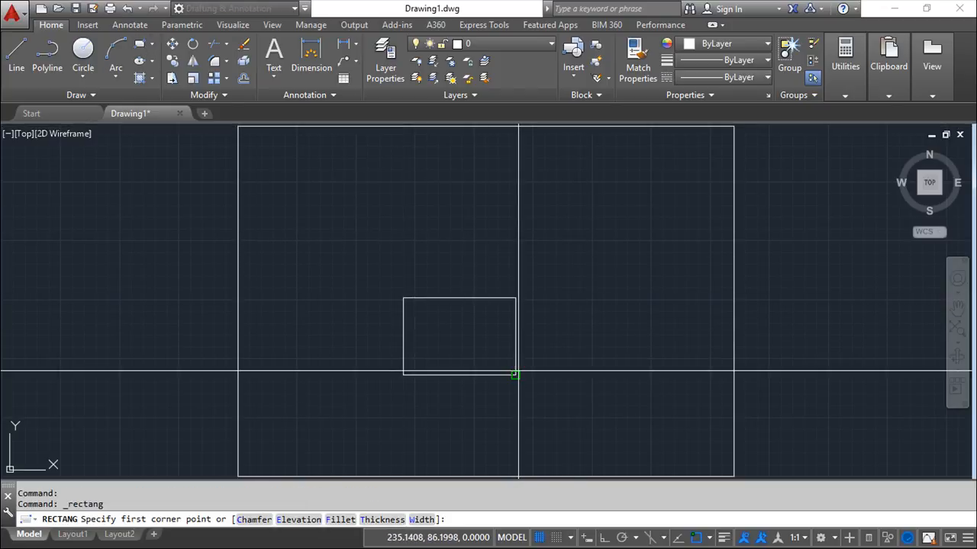
click(515, 374)
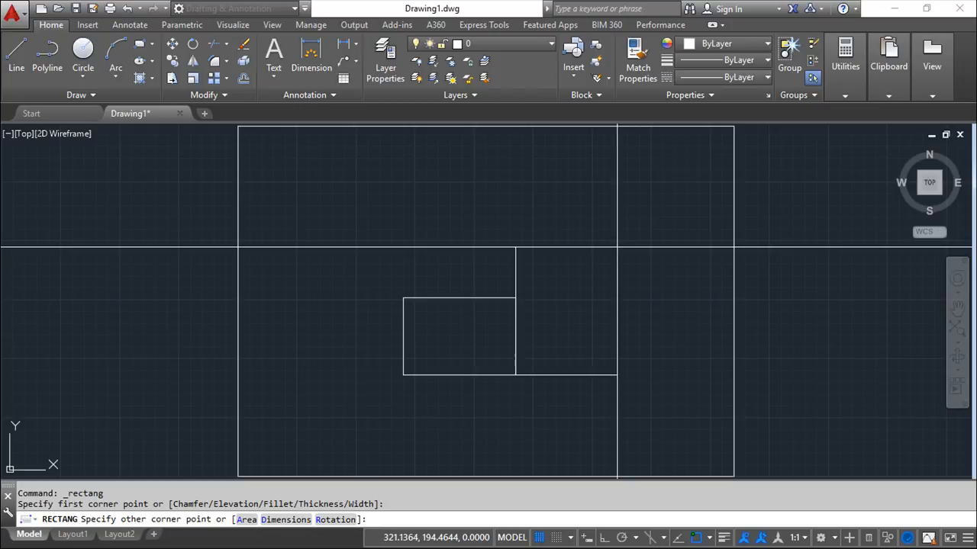
click(617, 247)
key(Return)
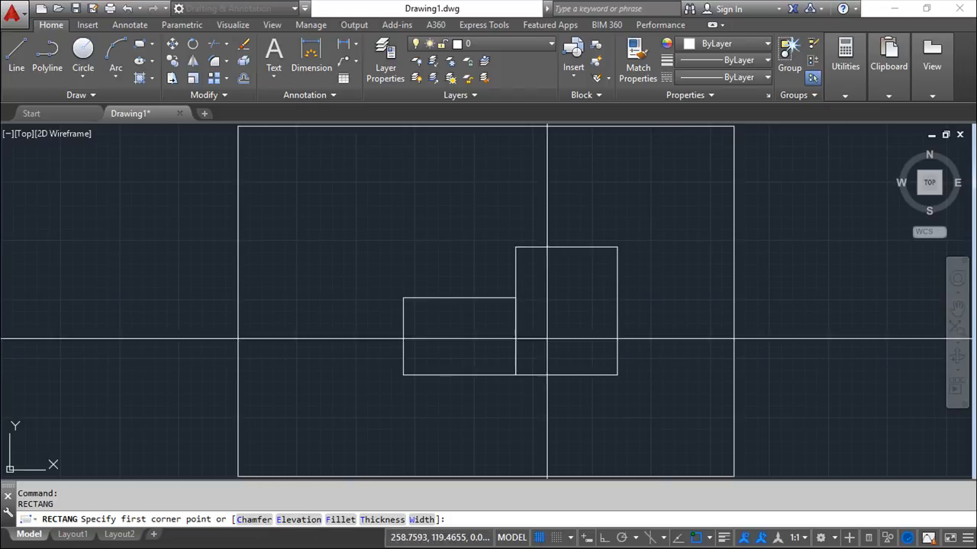
click(617, 375)
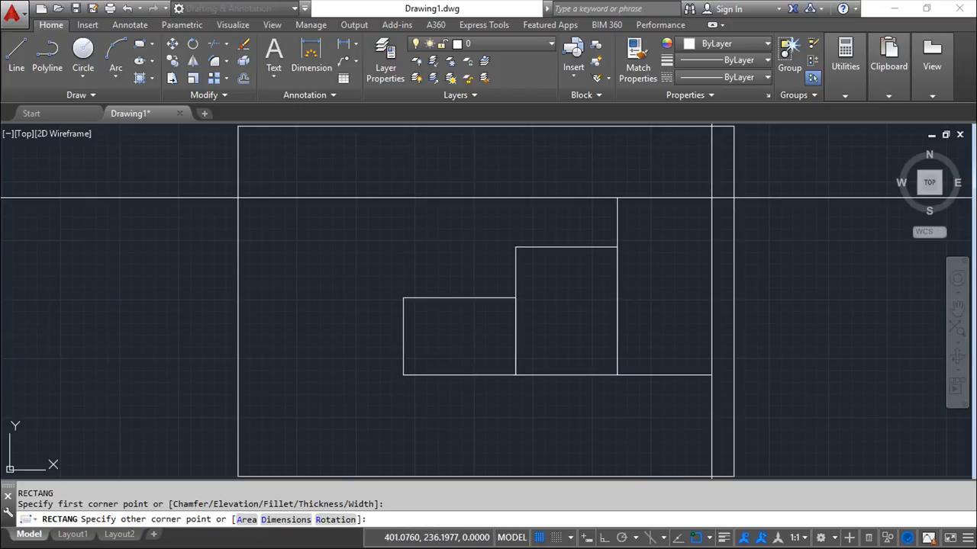
click(710, 199)
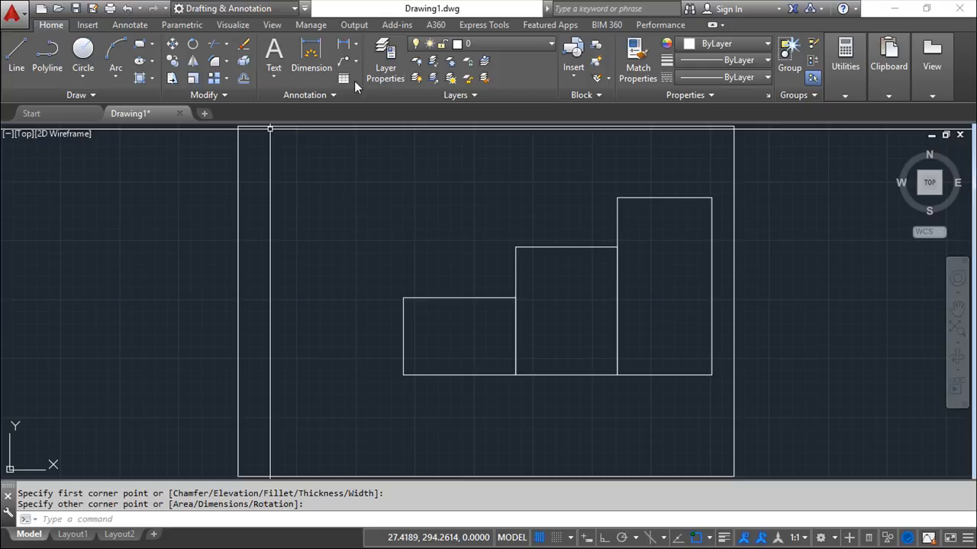
Add a horizontal linear dimension below the smallest rectangle for its width
click(132, 25)
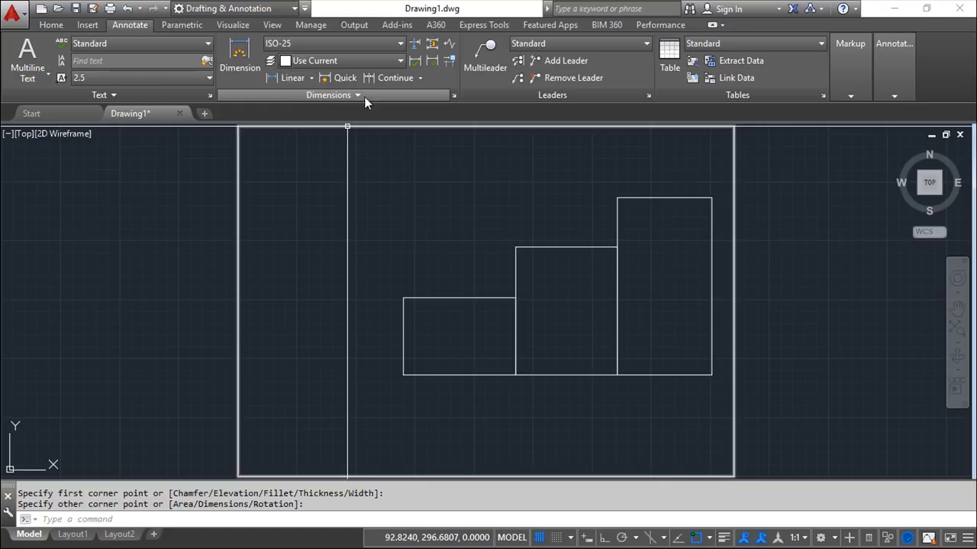
click(311, 78)
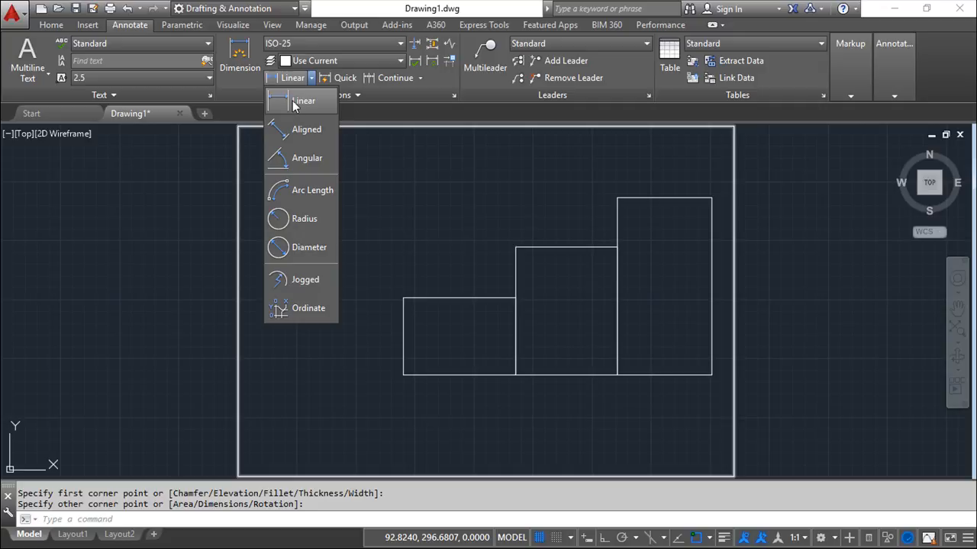
click(418, 78)
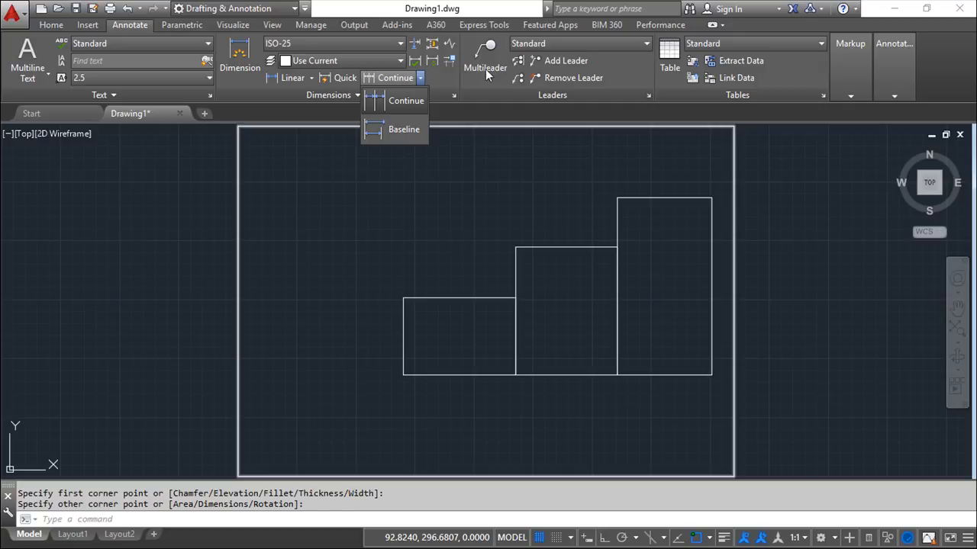
click(291, 79)
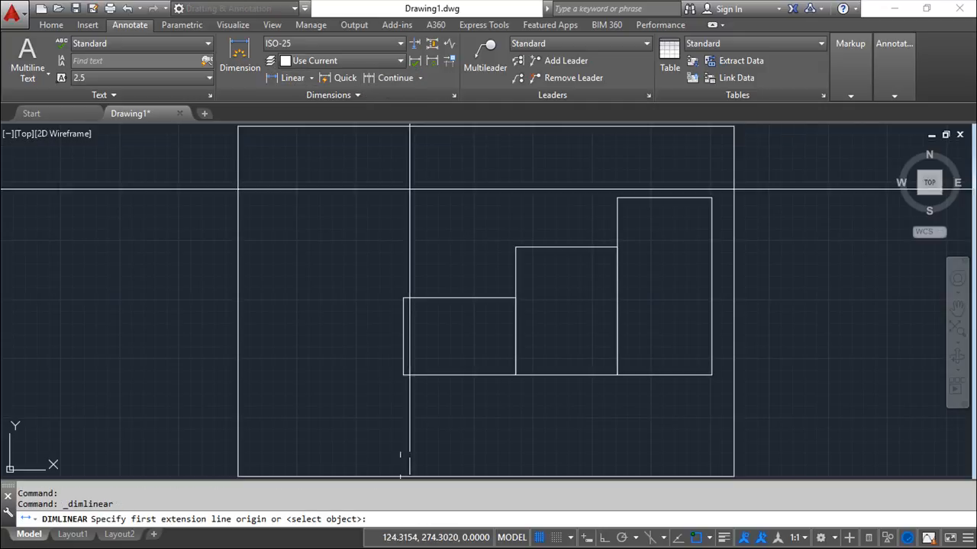
click(403, 374)
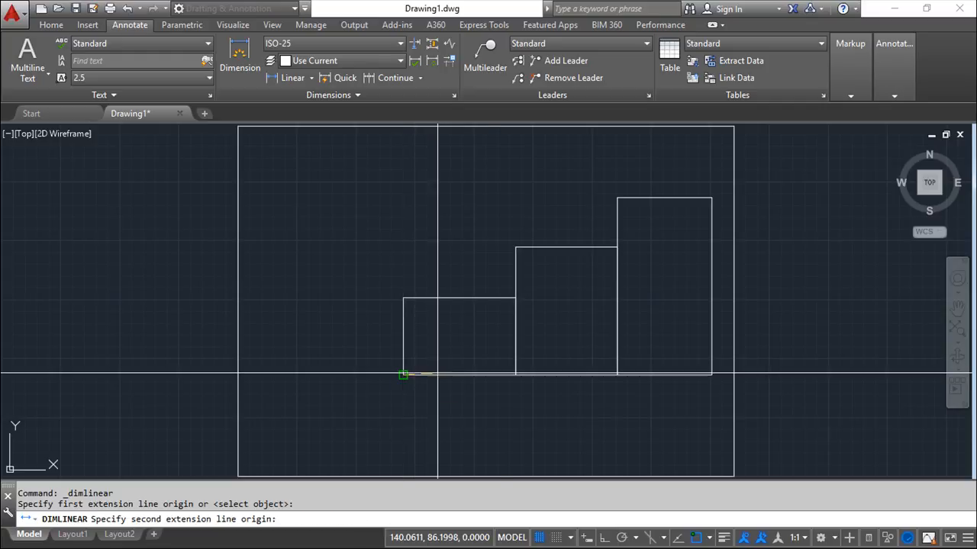
click(515, 374)
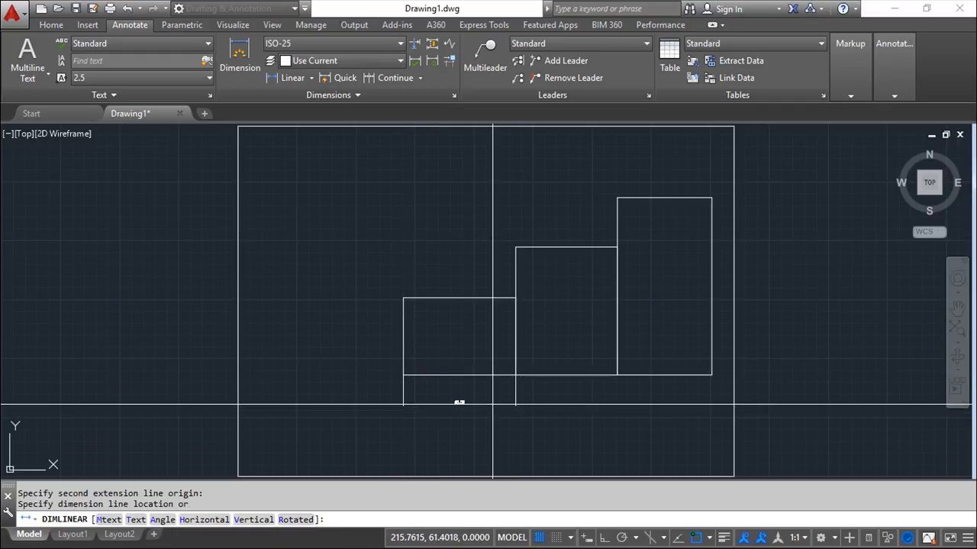
scroll(459, 403, up, 4)
mouse_move(488, 405)
middle_down()
mouse_move(366, 438)
mouse_move(371, 403)
mouse_move(435, 399)
middle_up()
click(344, 410)
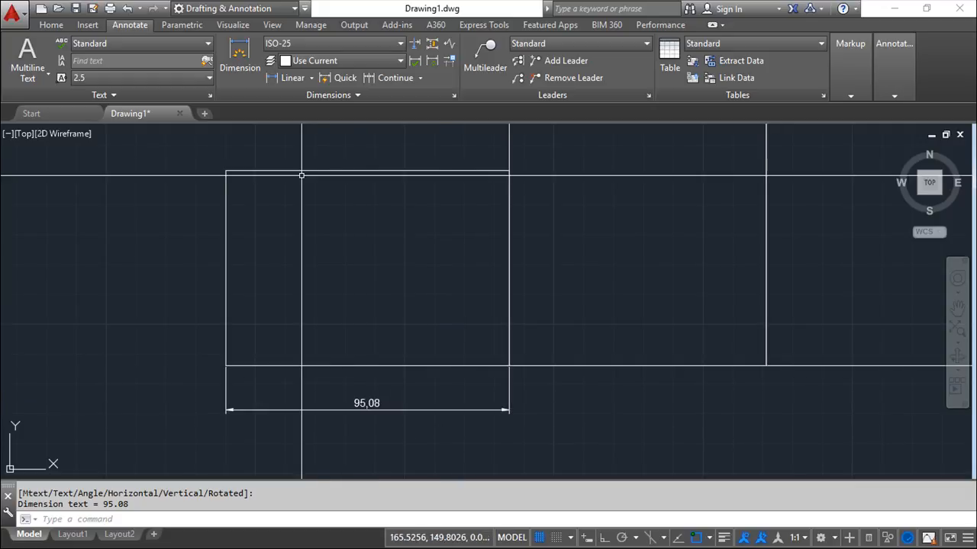
Add a vertical linear dimension for the smallest rectangle's height, placed outside its left edge
click(284, 77)
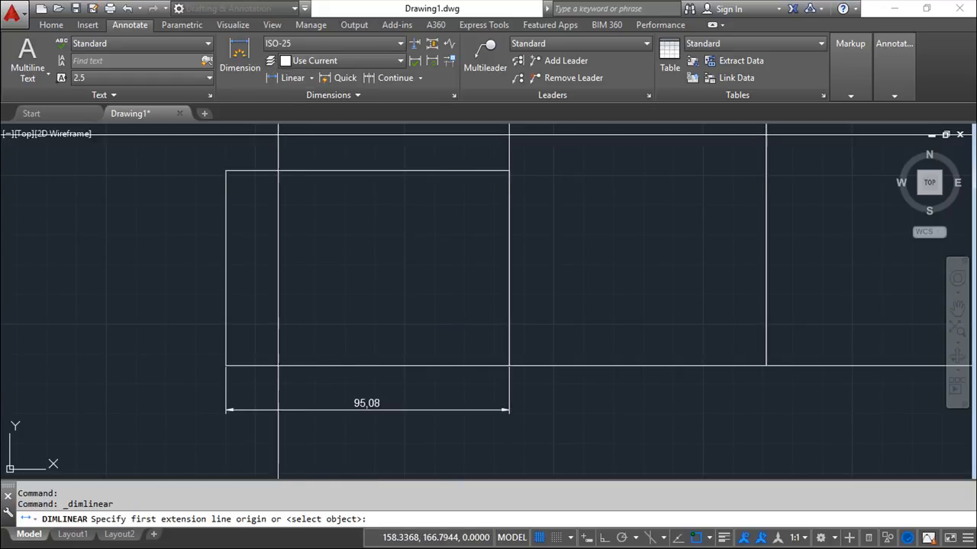
click(226, 170)
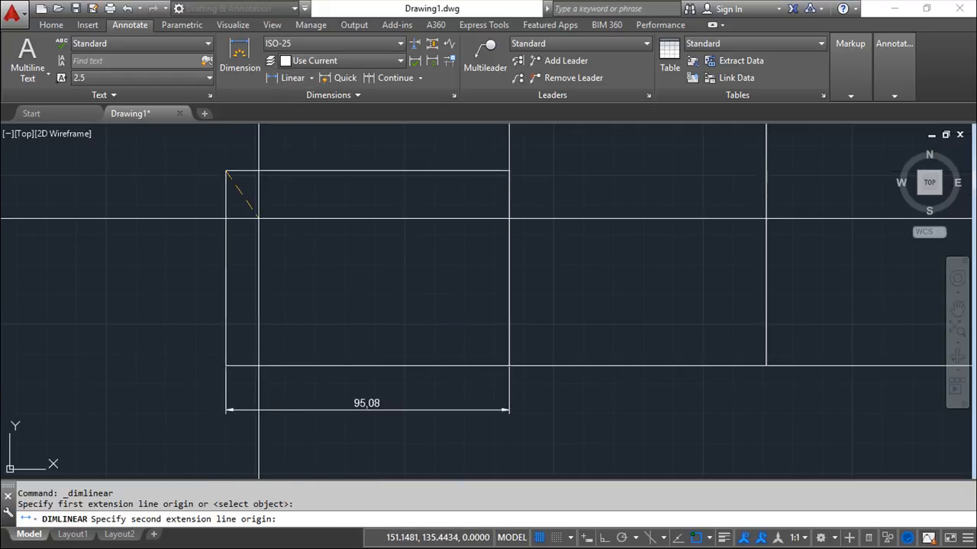
click(225, 364)
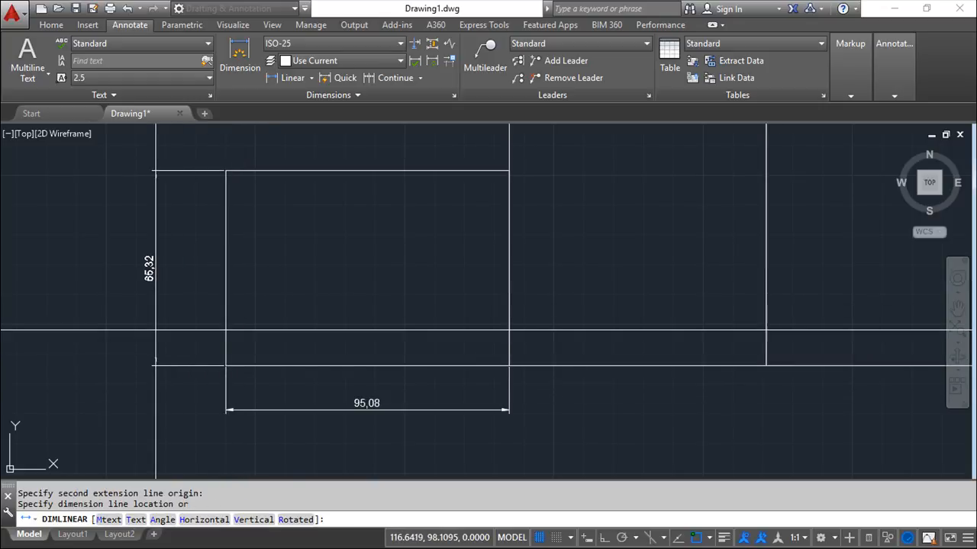
click(152, 334)
scroll(277, 322, down, 2)
mouse_move(298, 344)
middle_down()
mouse_move(253, 366)
mouse_move(267, 349)
mouse_move(232, 364)
middle_up()
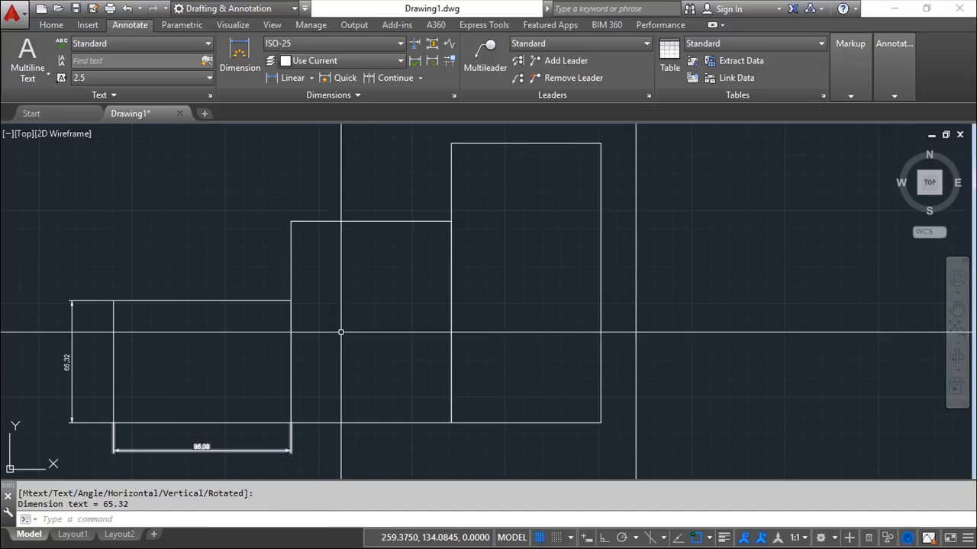
middle_drag(377, 325, 338, 340)
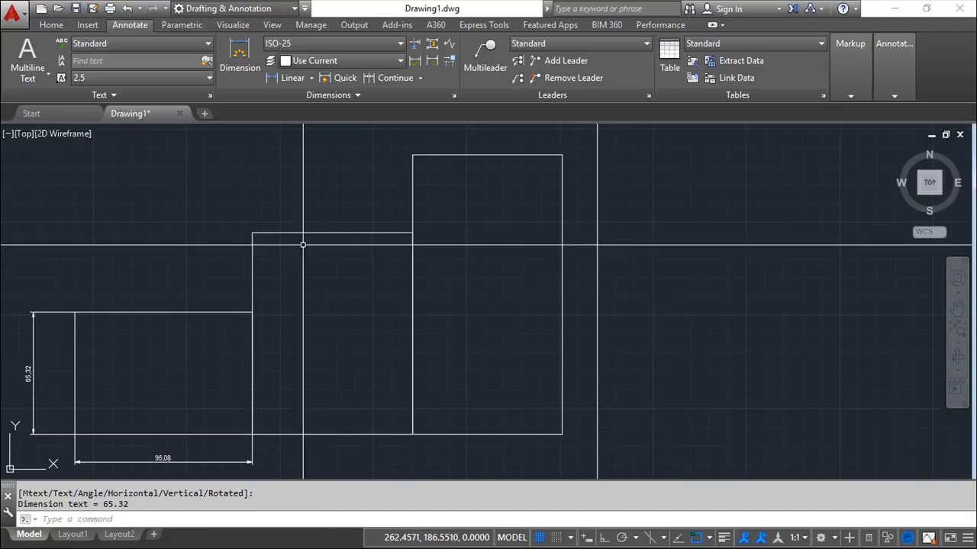
scroll(319, 314, down, 2)
middle_drag(319, 314, 344, 285)
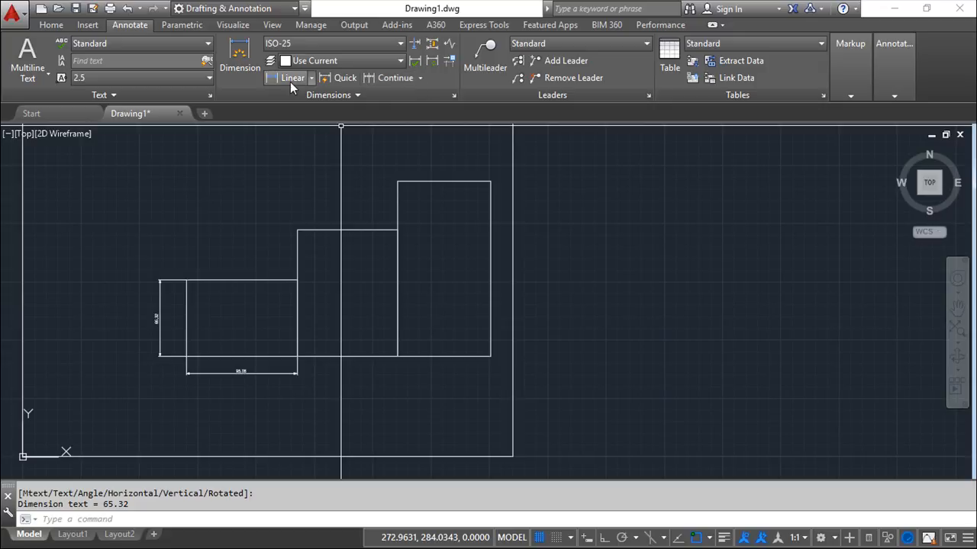
Erase the horizontal width dimension below the smallest rectangle
click(396, 78)
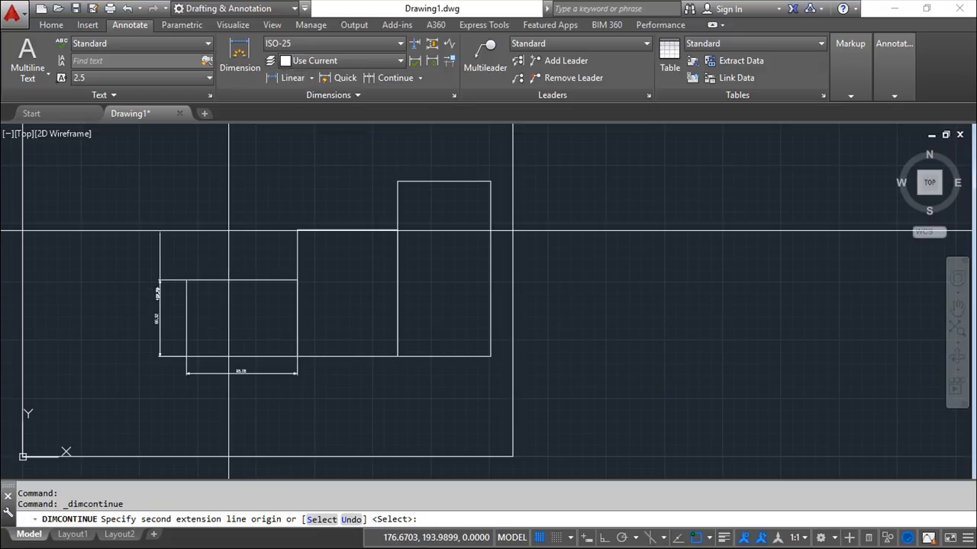
key(Escape)
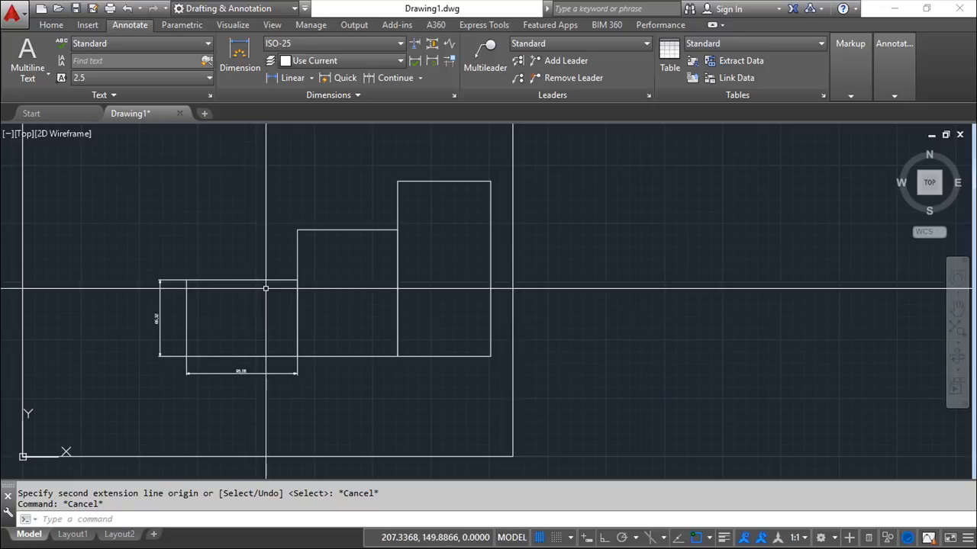
click(50, 27)
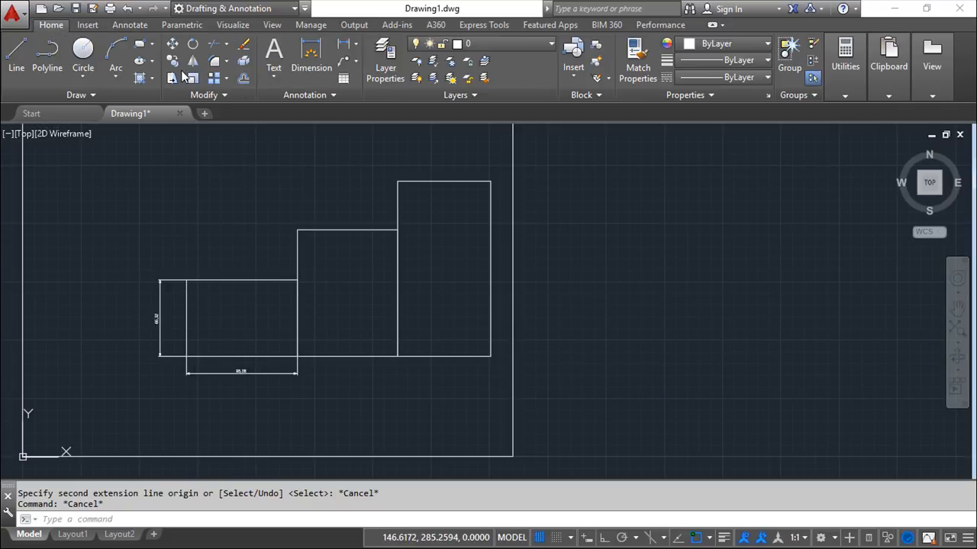
click(243, 43)
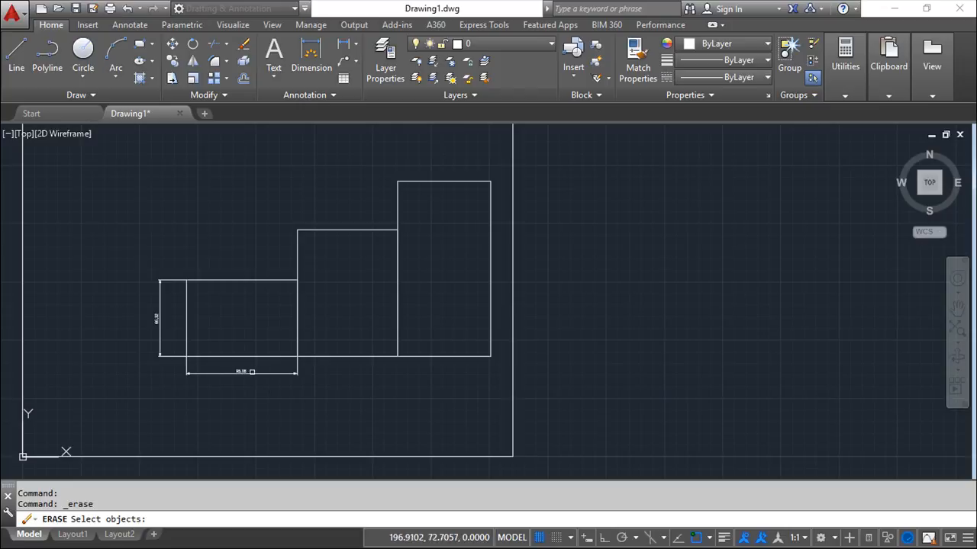
click(255, 372)
key(Return)
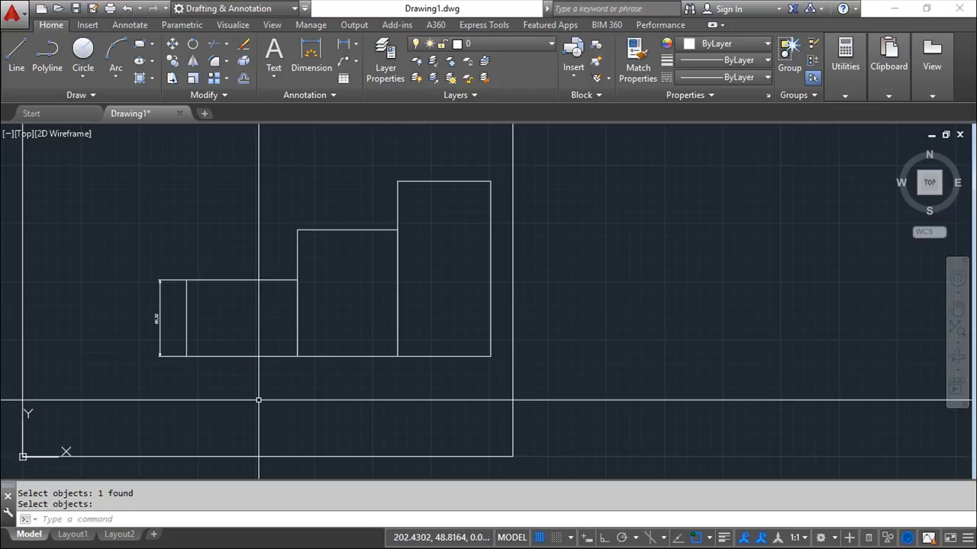
Dimension the smallest rectangle's width again with a linear dimension between its two lower corners, placed below the base
click(145, 26)
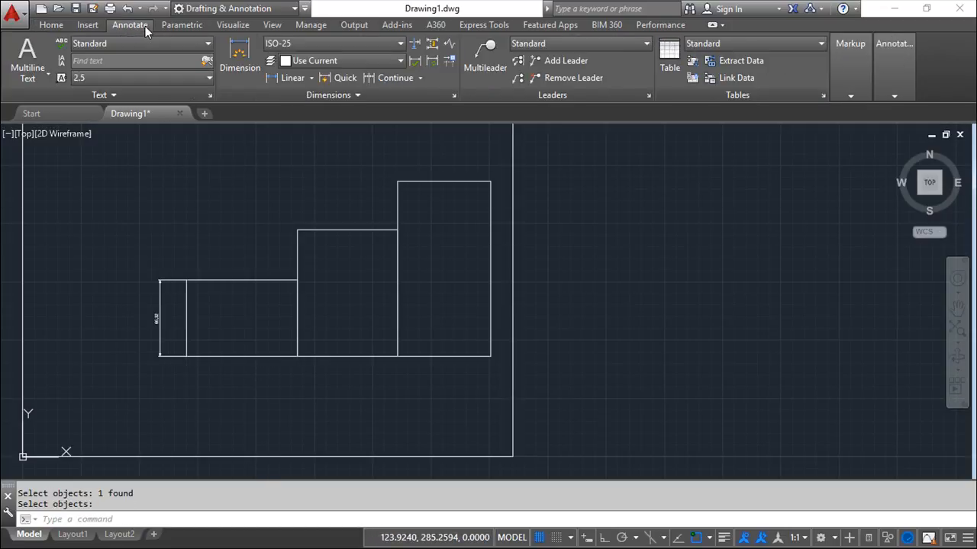
click(283, 79)
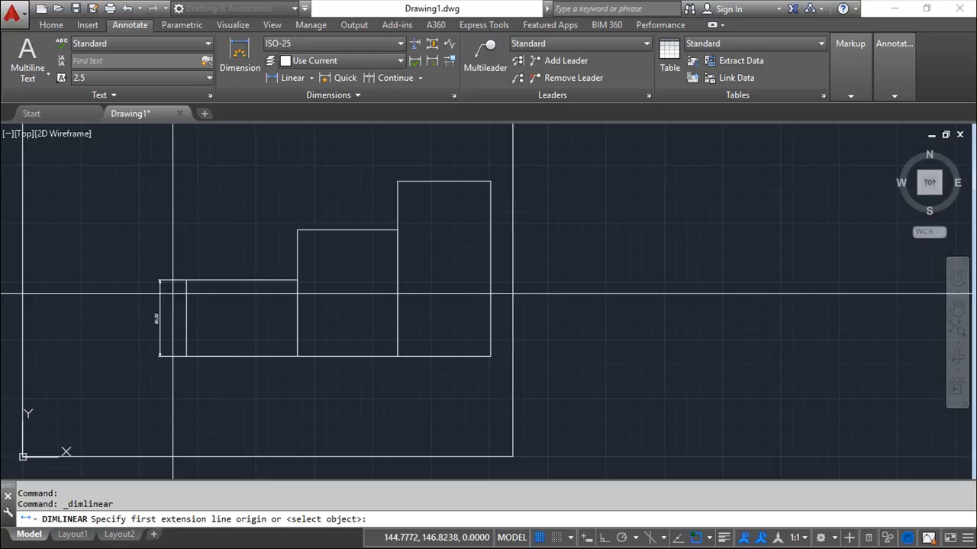
click(187, 356)
click(297, 356)
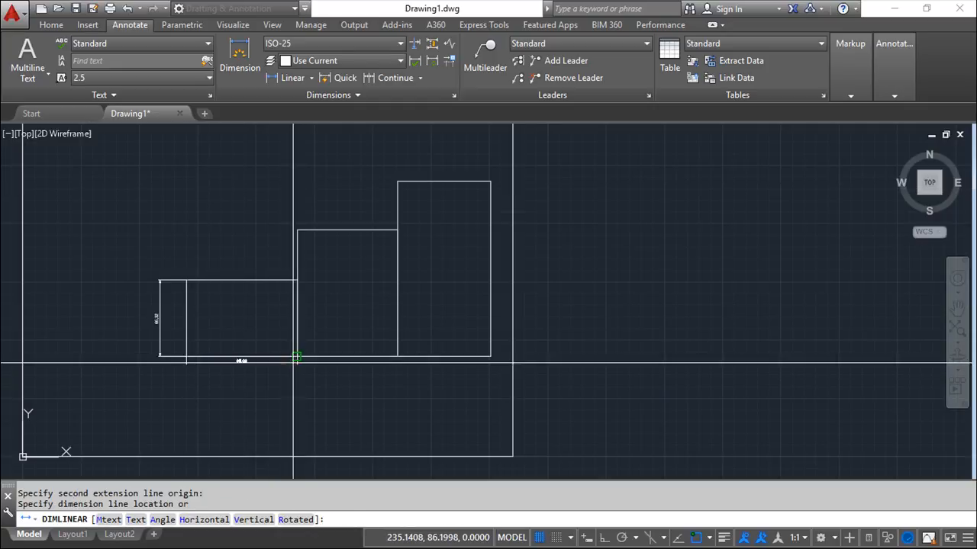
click(264, 380)
scroll(296, 390, up, 4)
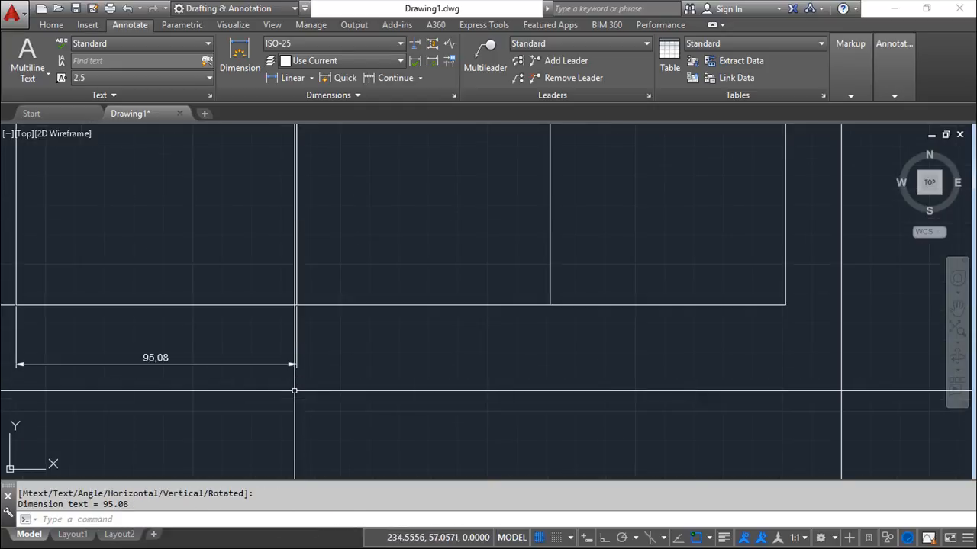
Continue the horizontal dimension chain from the first width across the lower corners of the middle and tallest rectangles
click(380, 77)
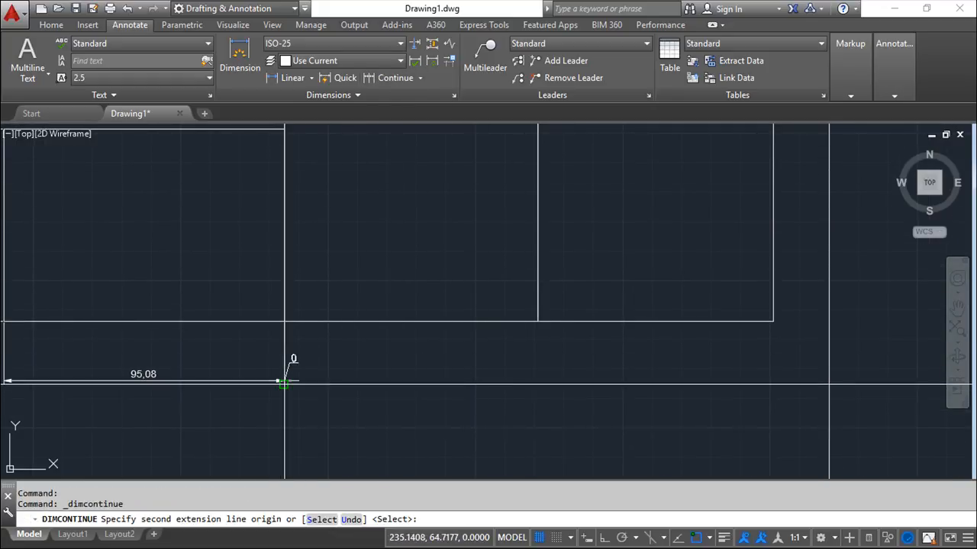
click(537, 321)
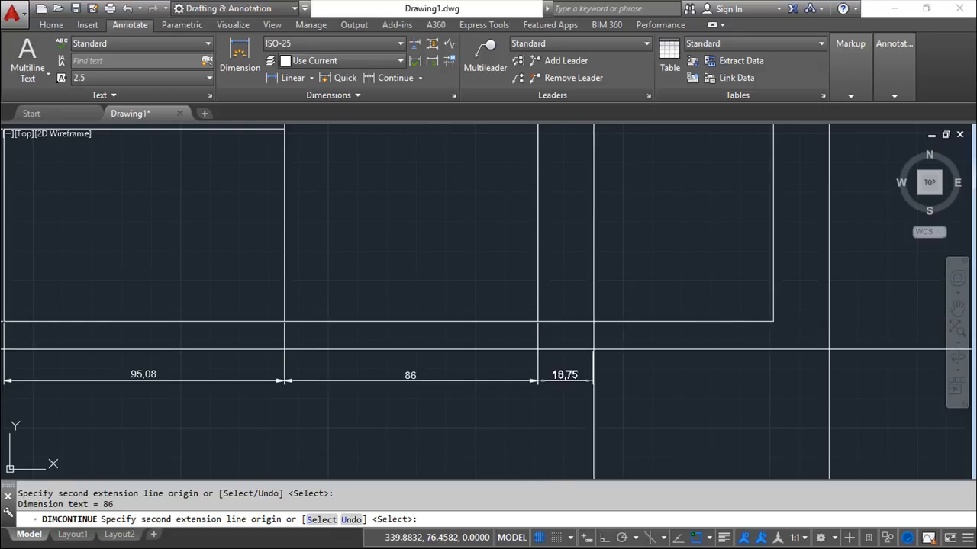
click(772, 322)
right_click(657, 238)
click(702, 247)
scroll(492, 343, down, 3)
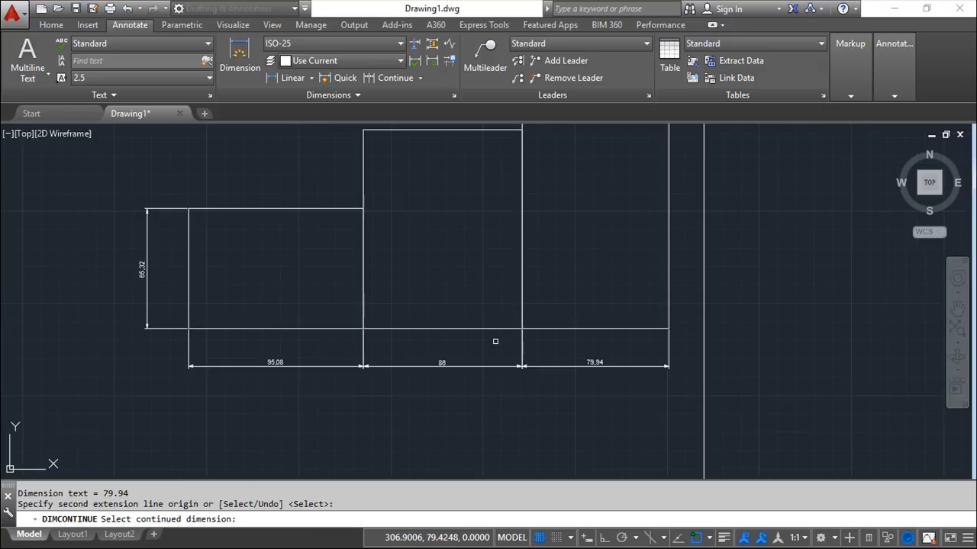
middle_drag(489, 343, 446, 338)
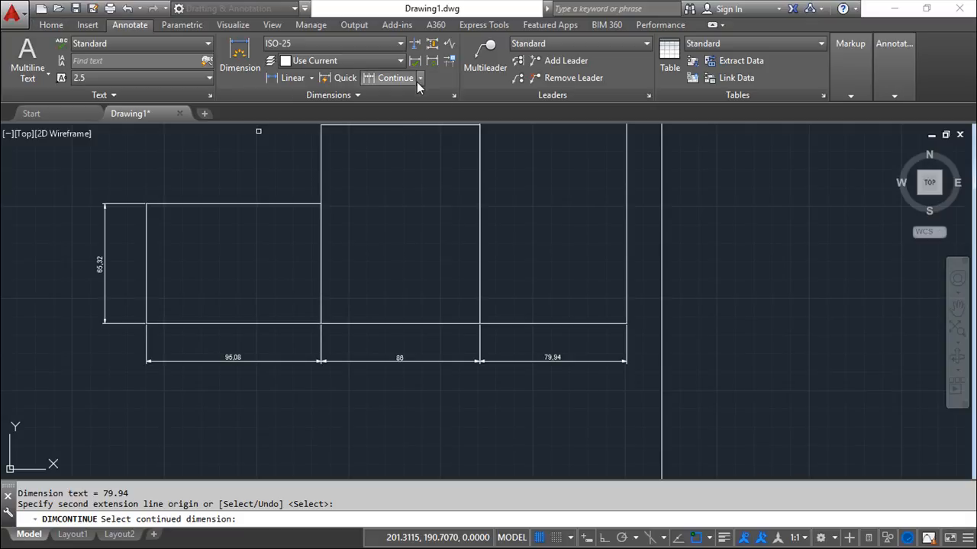
Erase the three chained horizontal dimensions below the base of the rectangles
click(51, 24)
click(243, 43)
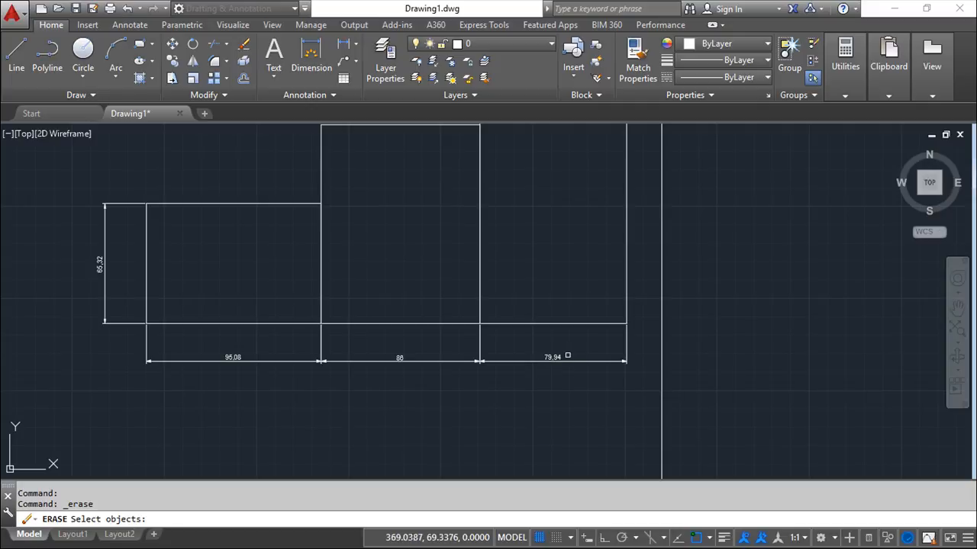
click(560, 357)
click(403, 358)
click(247, 366)
key(Return)
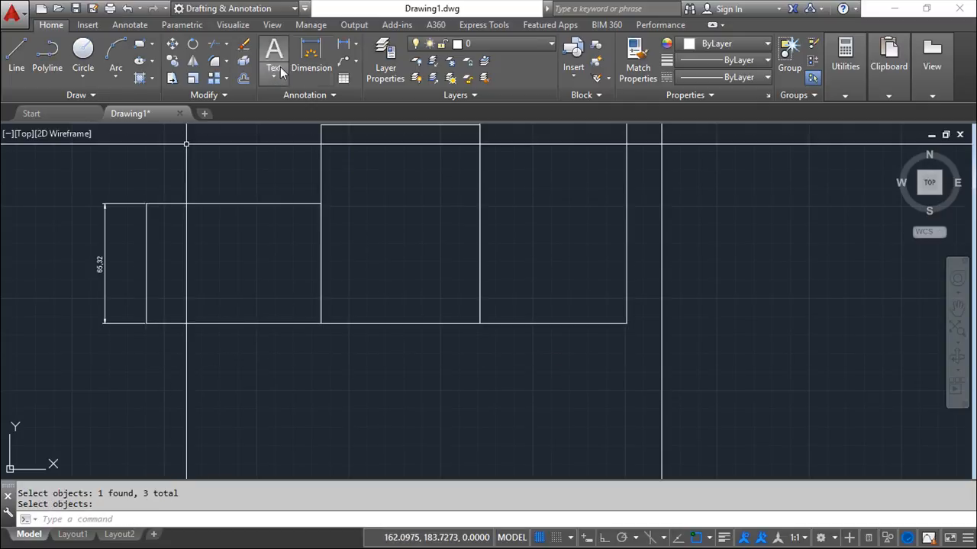
Place a new linear dimension for the smallest rectangle's width below the base, measured between its lower corners
click(128, 25)
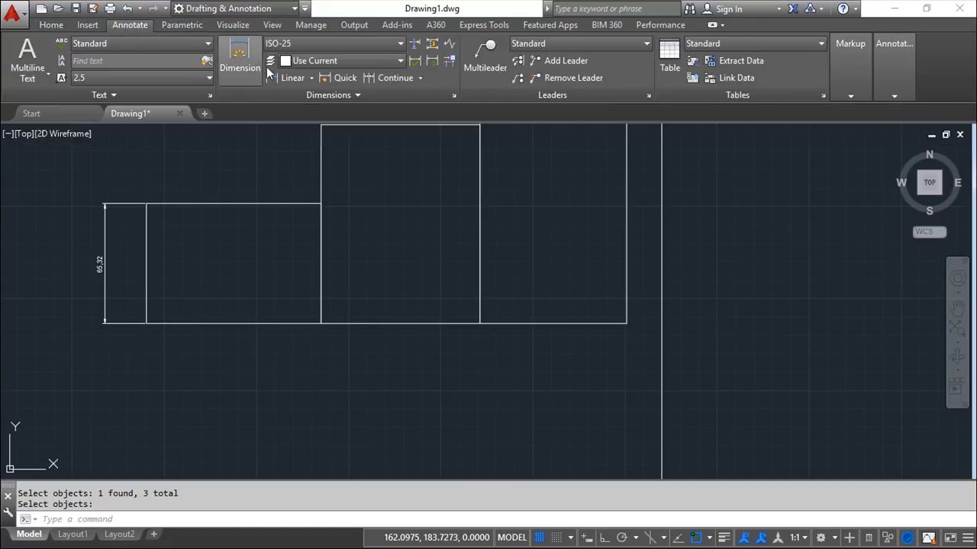
click(284, 78)
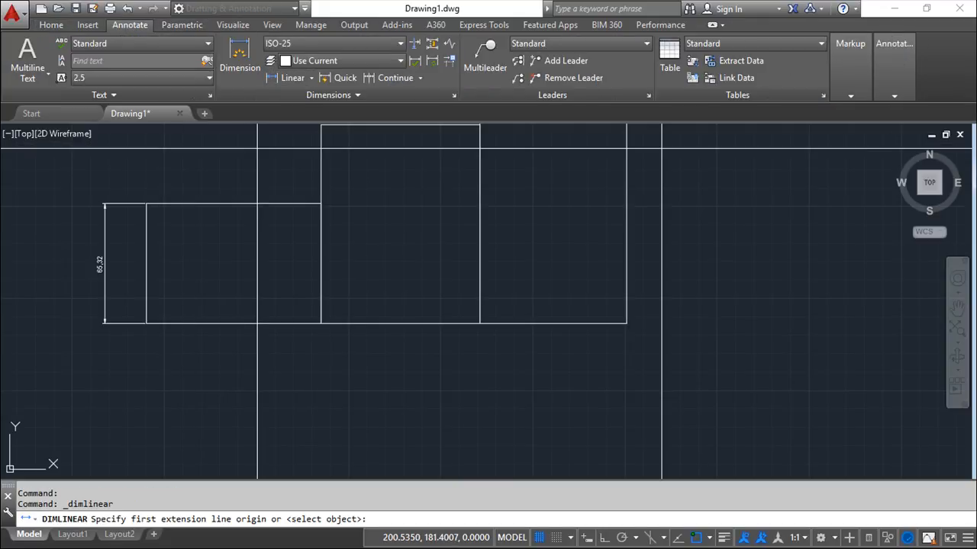
click(146, 323)
click(319, 323)
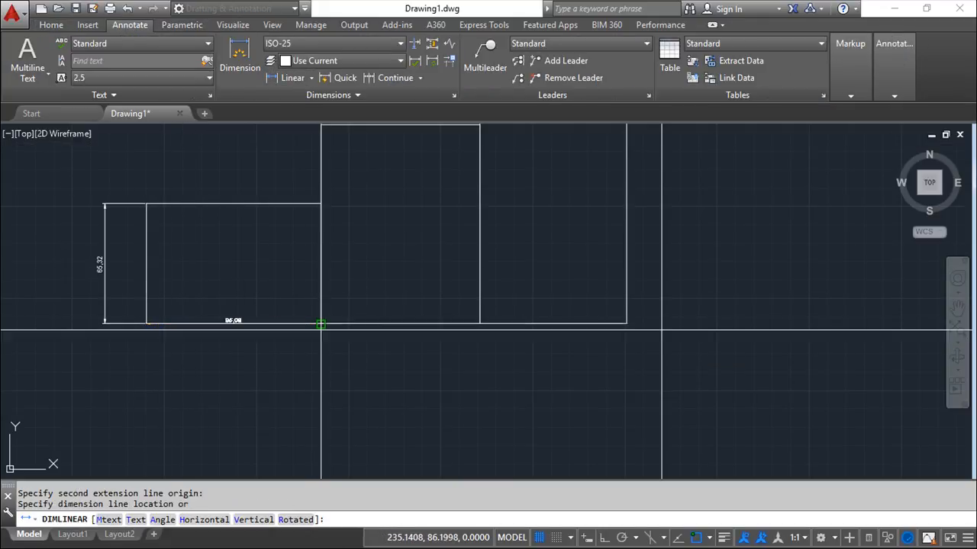
click(320, 355)
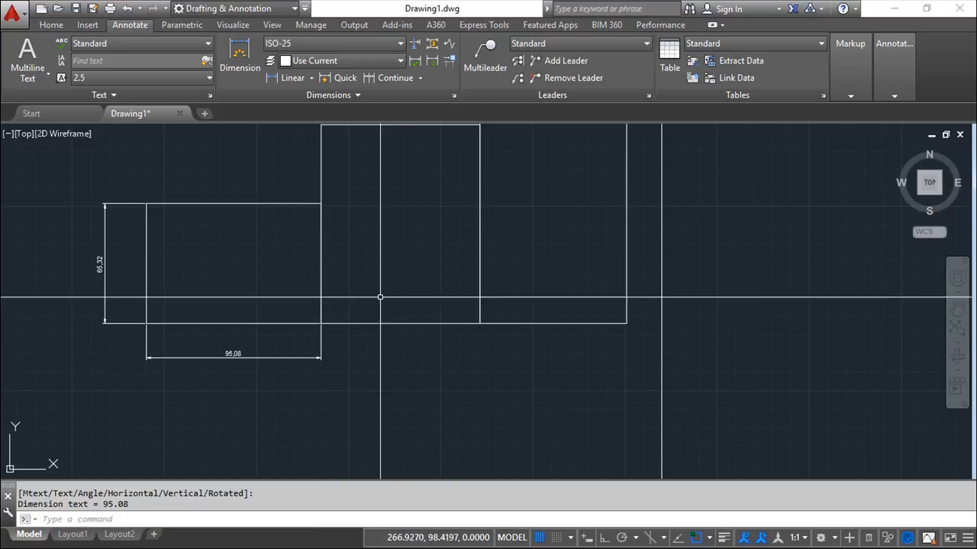
Add baseline dimensions from the smallest rectangle's outer lower corner to the far lower corners of the middle and tallest rectangles
click(419, 78)
click(403, 129)
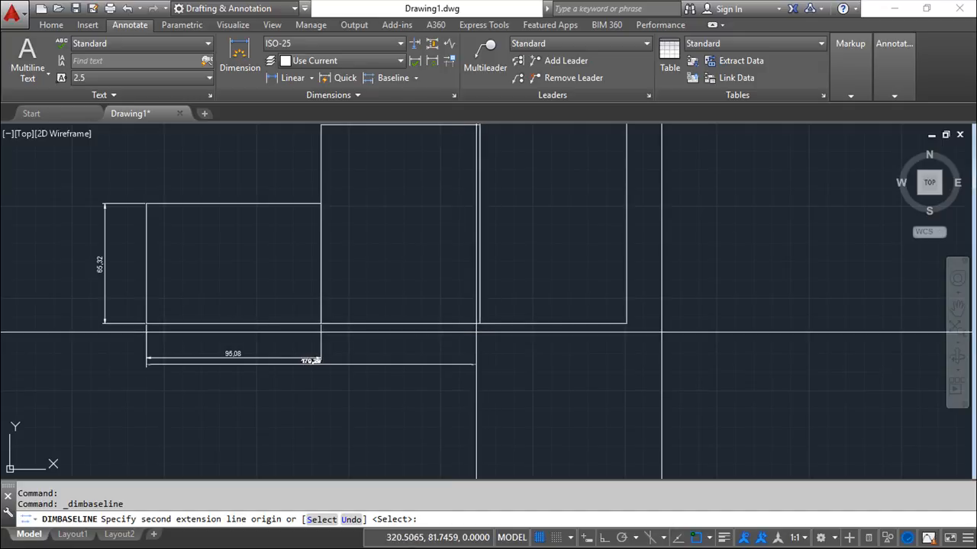
click(480, 323)
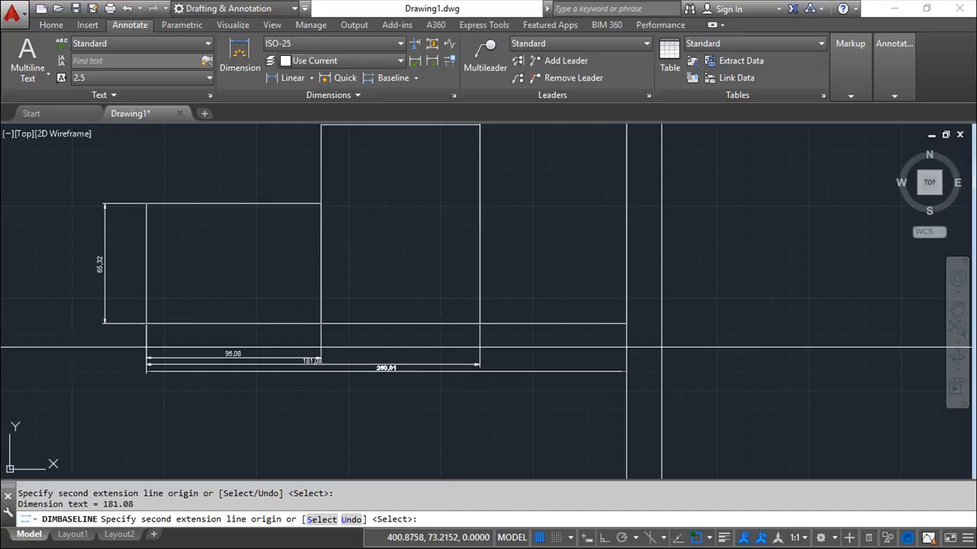
click(626, 324)
right_click(598, 435)
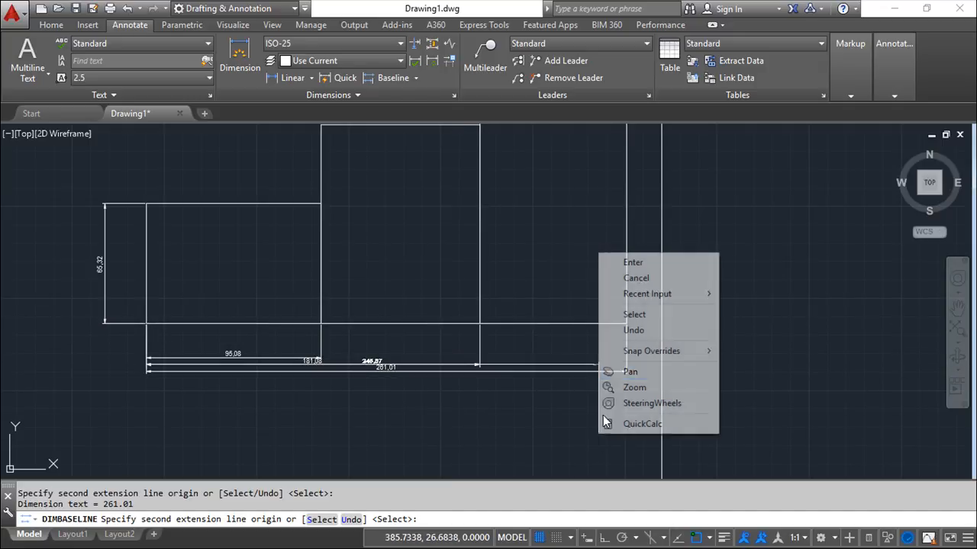
click(667, 263)
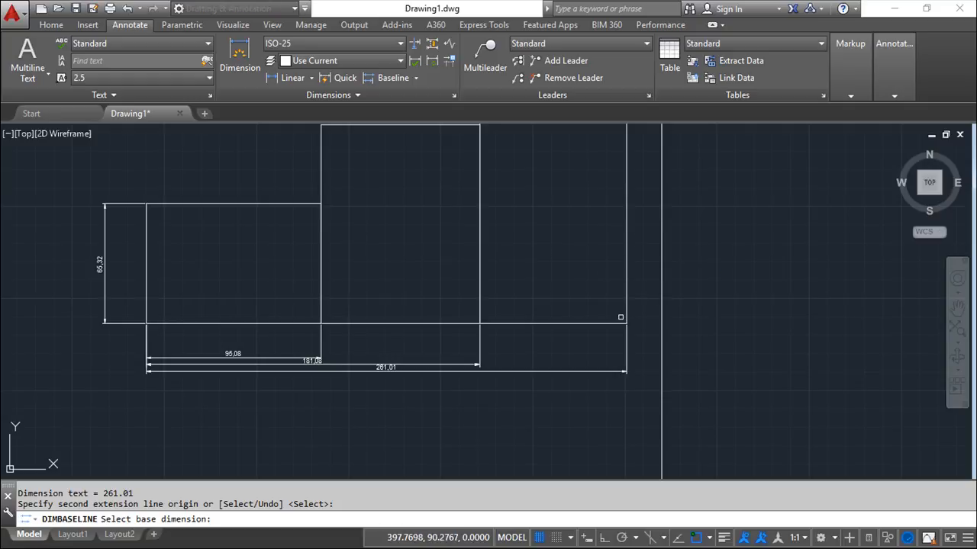
Space the two longer baseline dimensions 8 units apart with DIMSPACE, using the smallest rectangle's width dimension as the base
scroll(342, 365, up, 3)
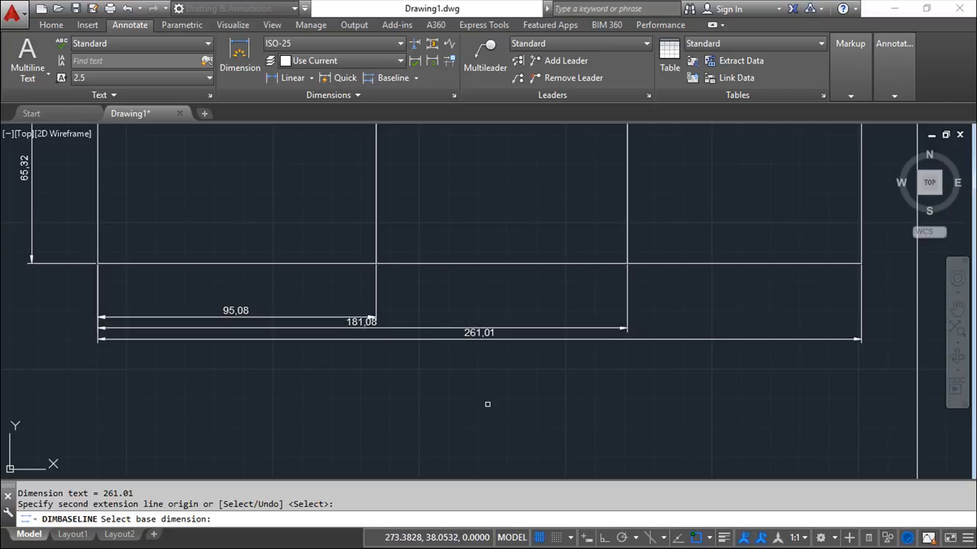
text(di)
key(Escape)
key(Escape)
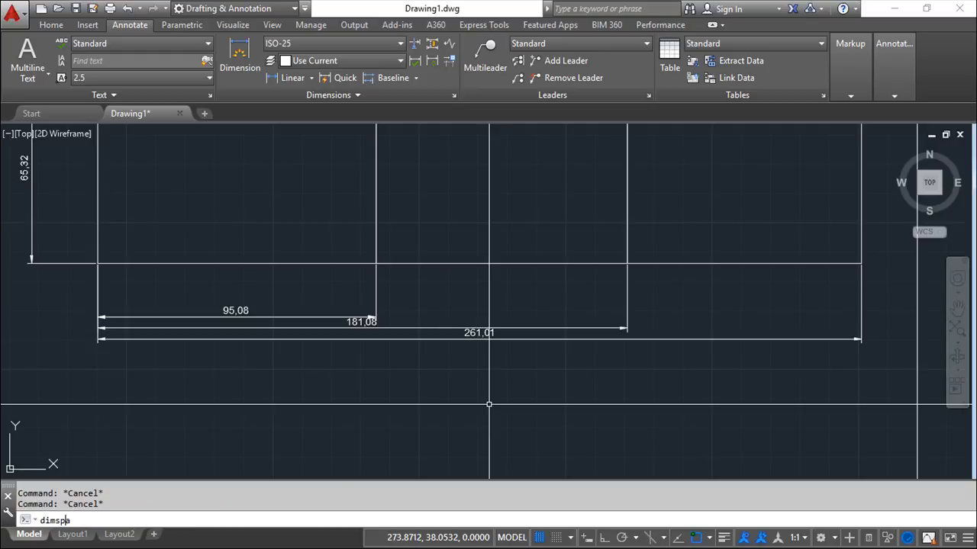
text(mspace)
key(Return)
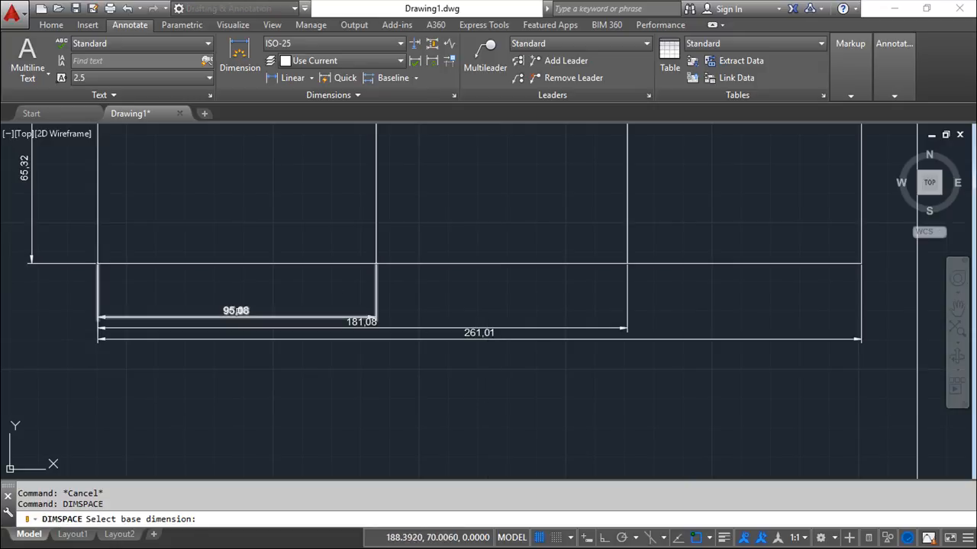
click(236, 311)
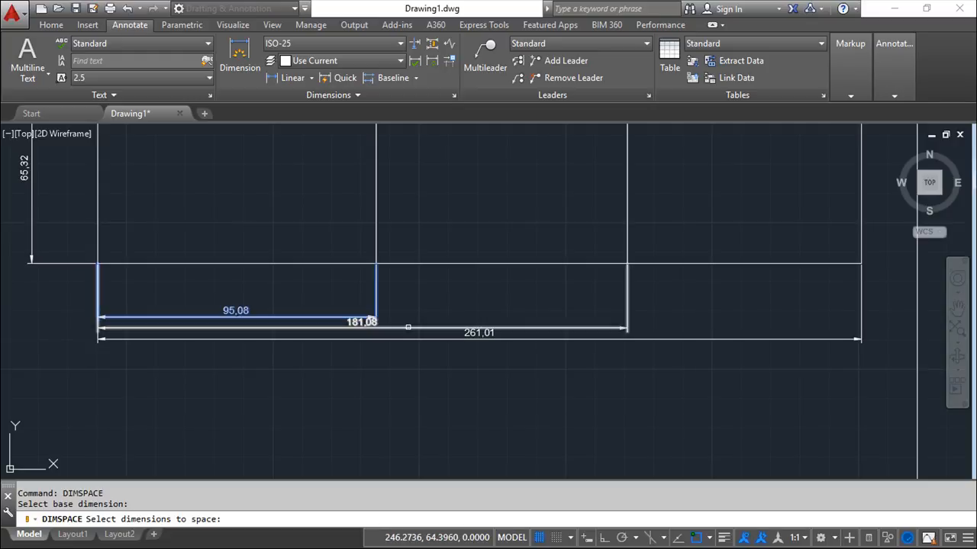
click(408, 327)
click(410, 339)
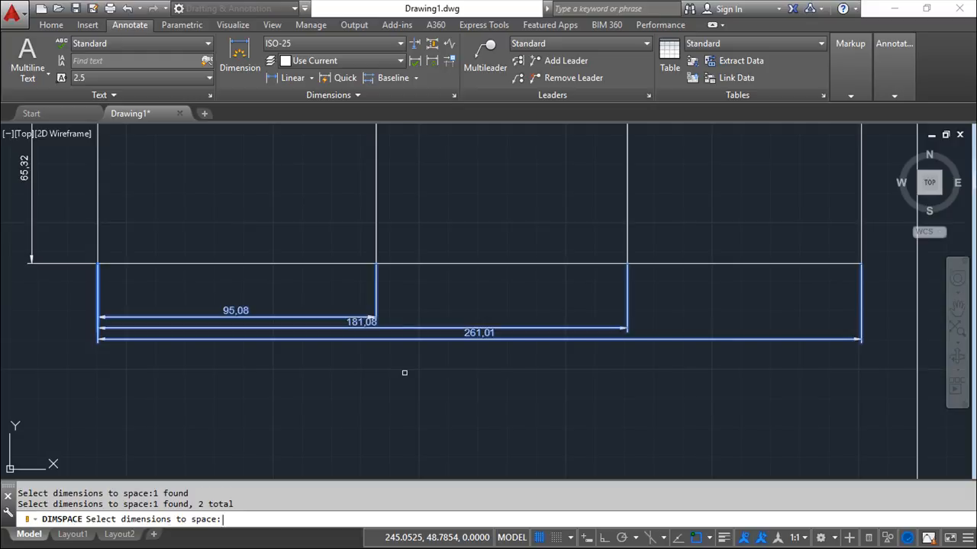
key(Return)
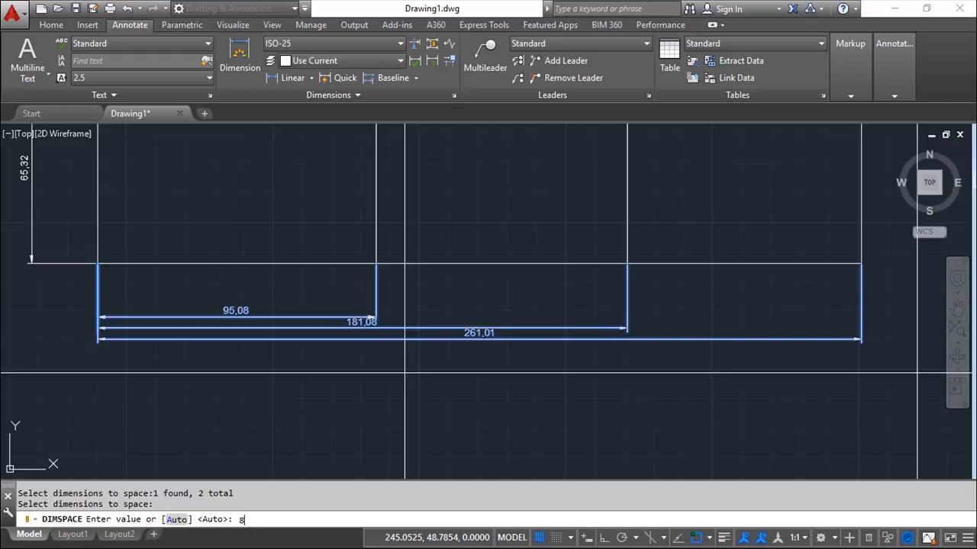
text(8)
key(Return)
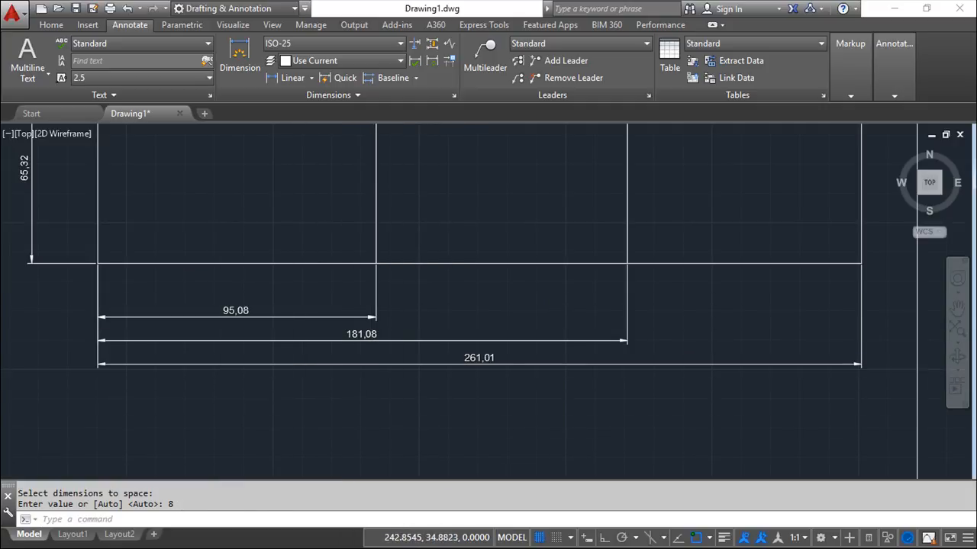
scroll(437, 412, down, 2)
mouse_move(508, 414)
middle_down()
mouse_move(484, 415)
mouse_move(388, 298)
mouse_move(440, 399)
mouse_move(432, 415)
middle_up()
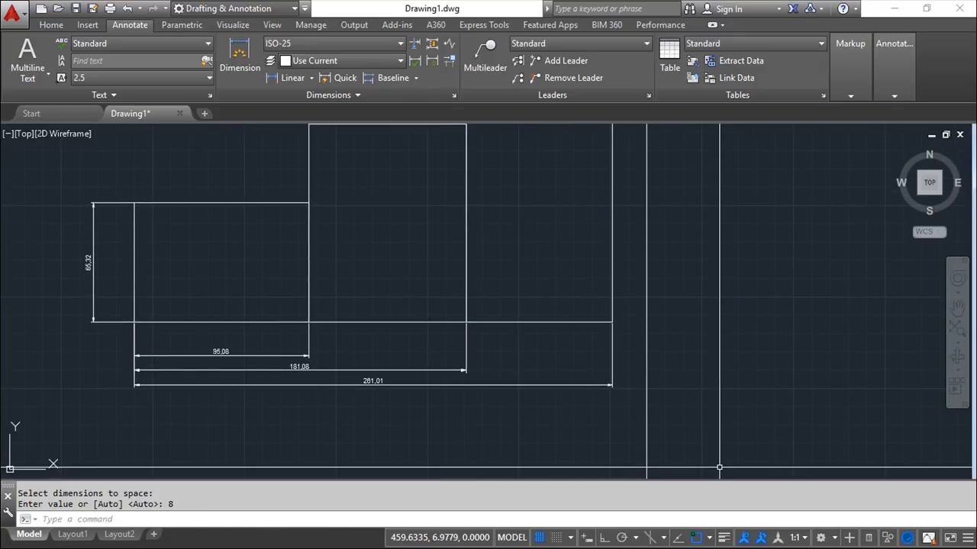